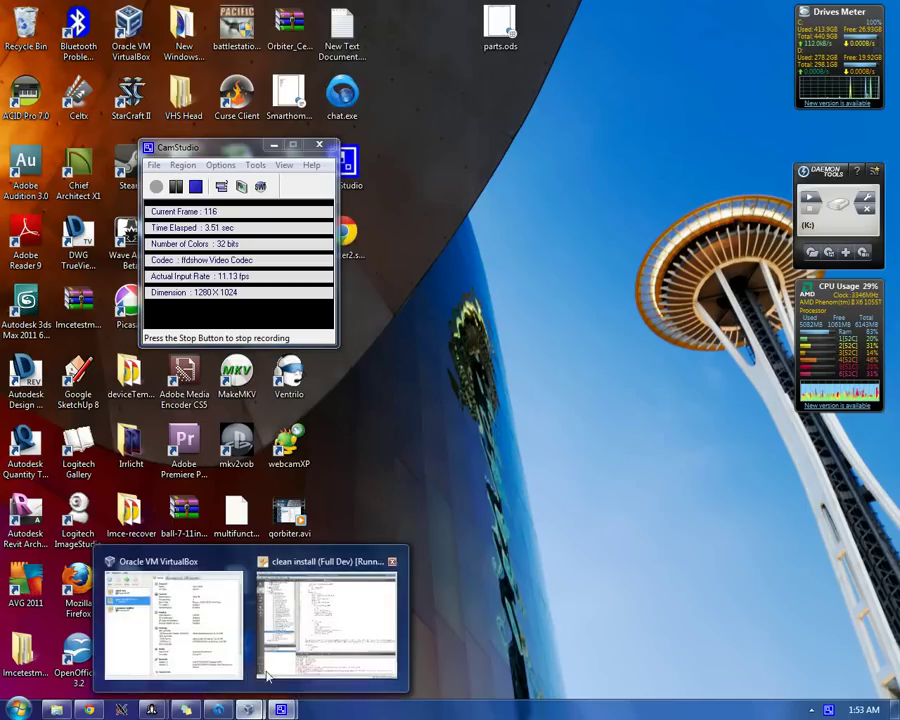
Step: Bring the 'clean install' VirtualBox machine running Qt Creator to the front
click(340, 630)
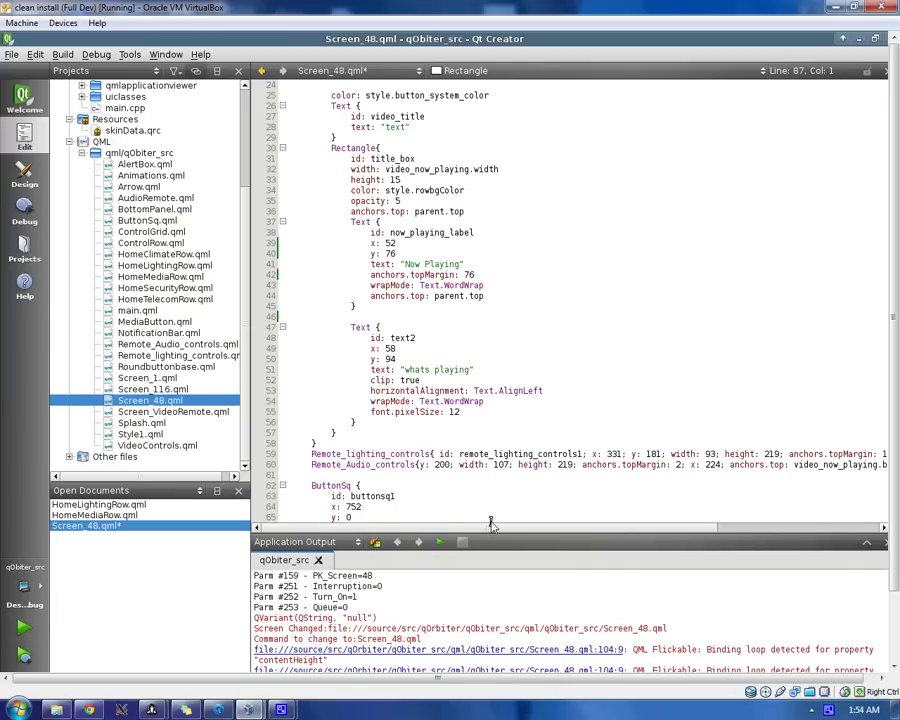
Step: Run the qOrbiter app, centre its window and try the Off lighting button
click(439, 542)
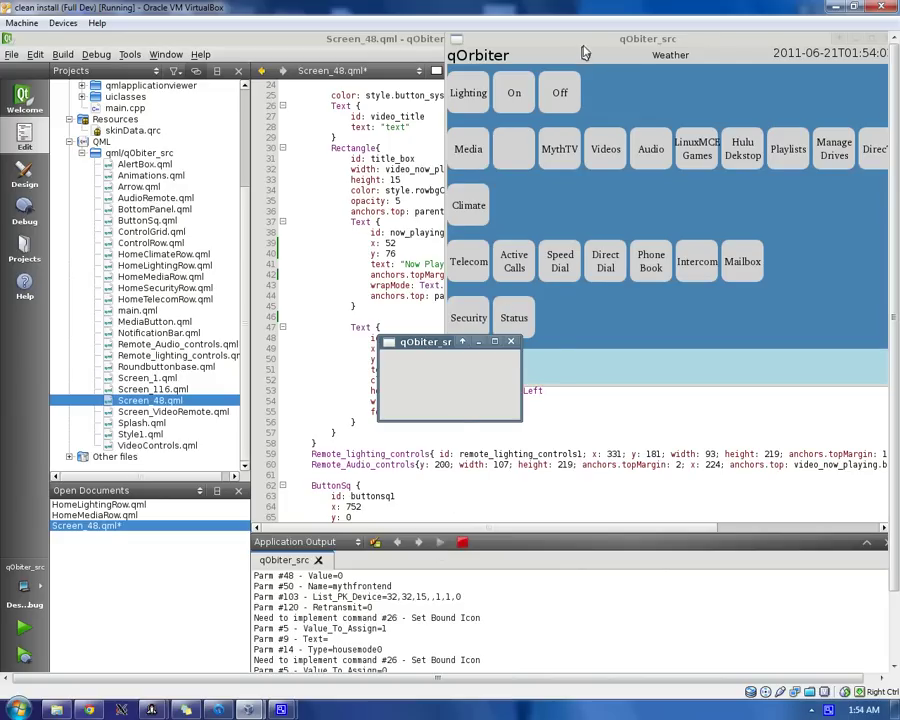
drag(585, 52, 425, 228)
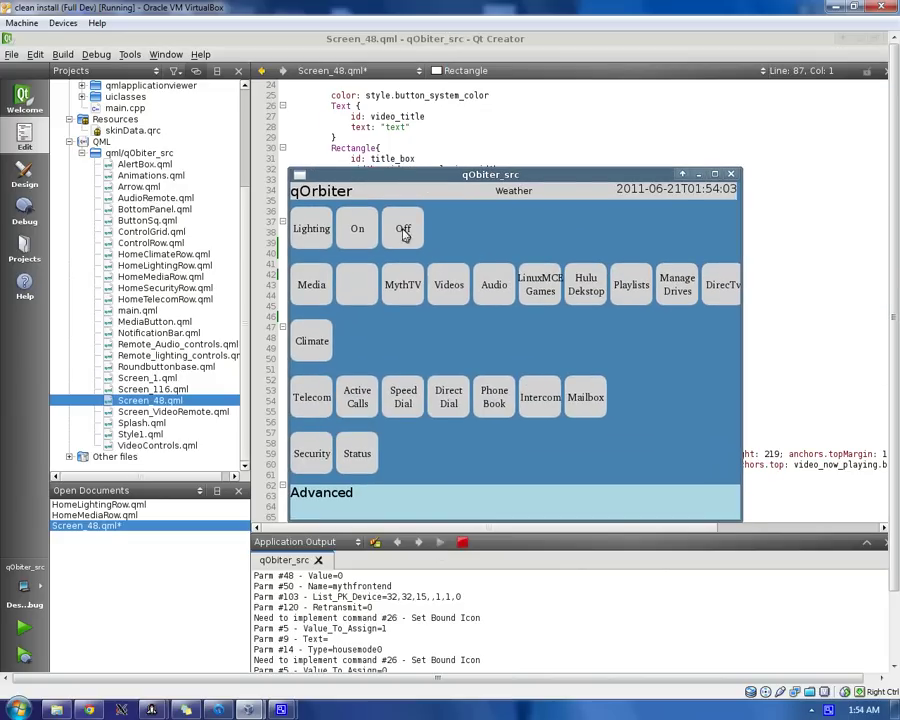
click(404, 232)
Step: Flick the home-screen button rows sideways and narrow then widen the qOrbiter window
mouse_move(580, 290)
mouse_down()
mouse_move(380, 292)
mouse_move(681, 290)
mouse_move(470, 295)
mouse_move(680, 300)
mouse_move(684, 325)
mouse_move(476, 313)
mouse_move(700, 300)
mouse_move(430, 298)
mouse_move(843, 287)
mouse_up()
drag(616, 326, 495, 347)
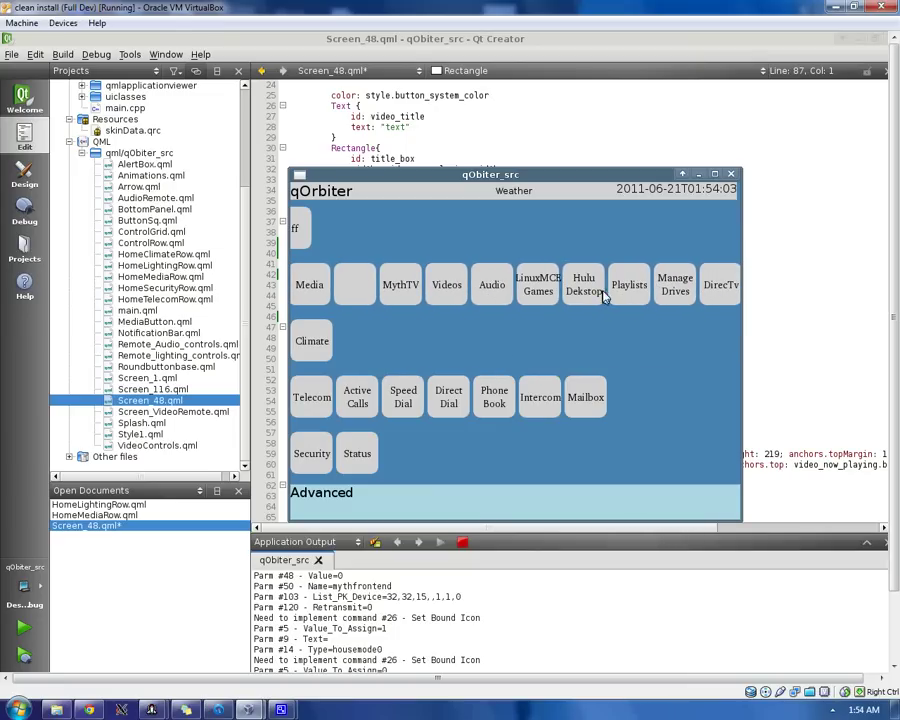
mouse_move(743, 291)
mouse_down()
mouse_move(443, 286)
mouse_move(874, 277)
mouse_up()
drag(790, 291, 453, 290)
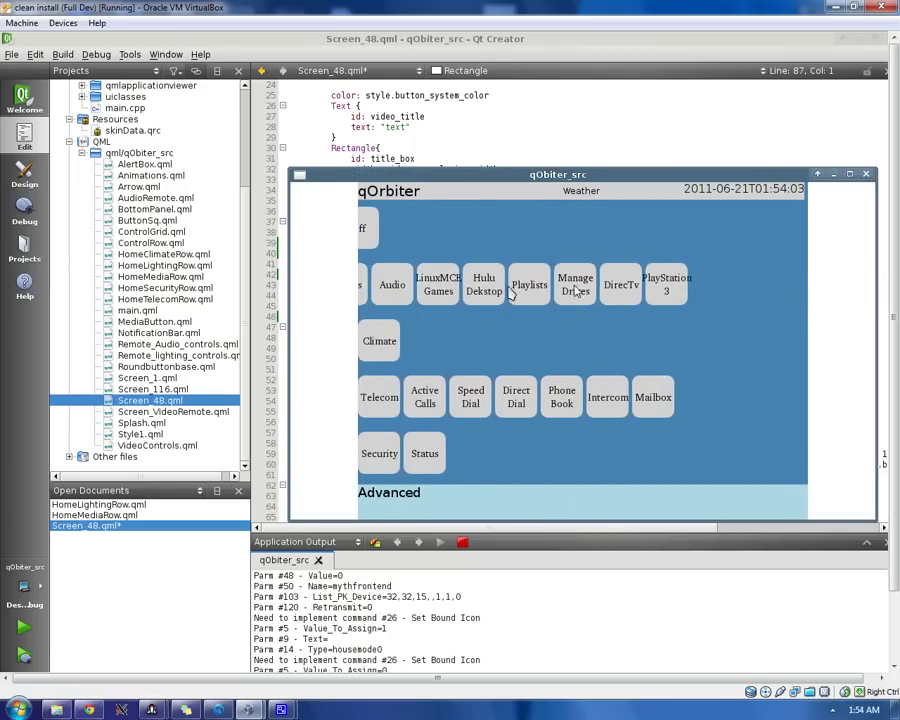
drag(575, 291, 845, 305)
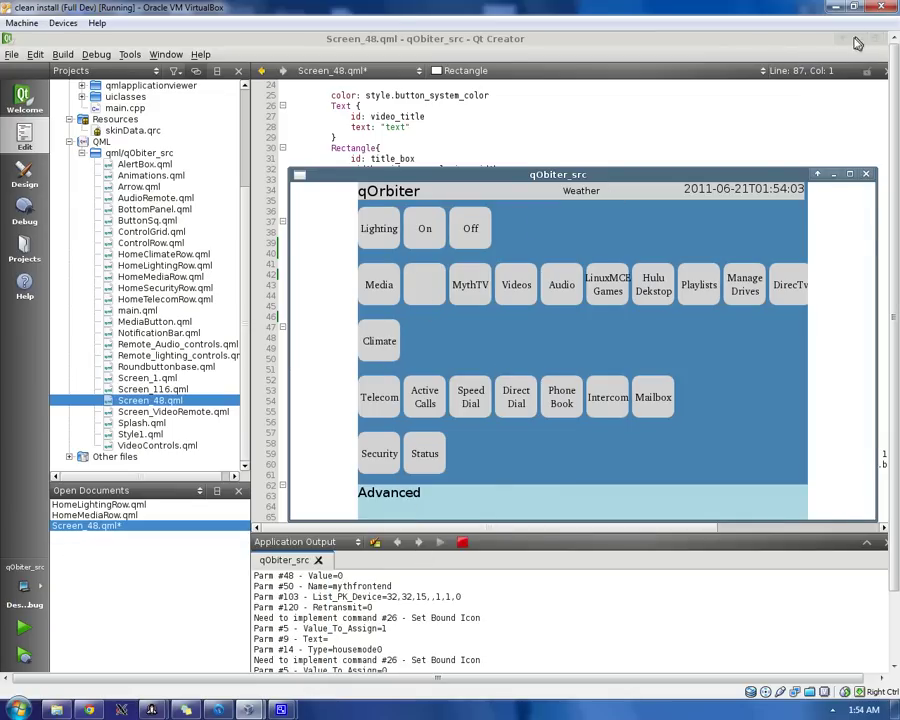
Step: Minimise Qt Creator and launch the LinuxMCE Orbiter from its desktop icon
click(857, 43)
click(68, 100)
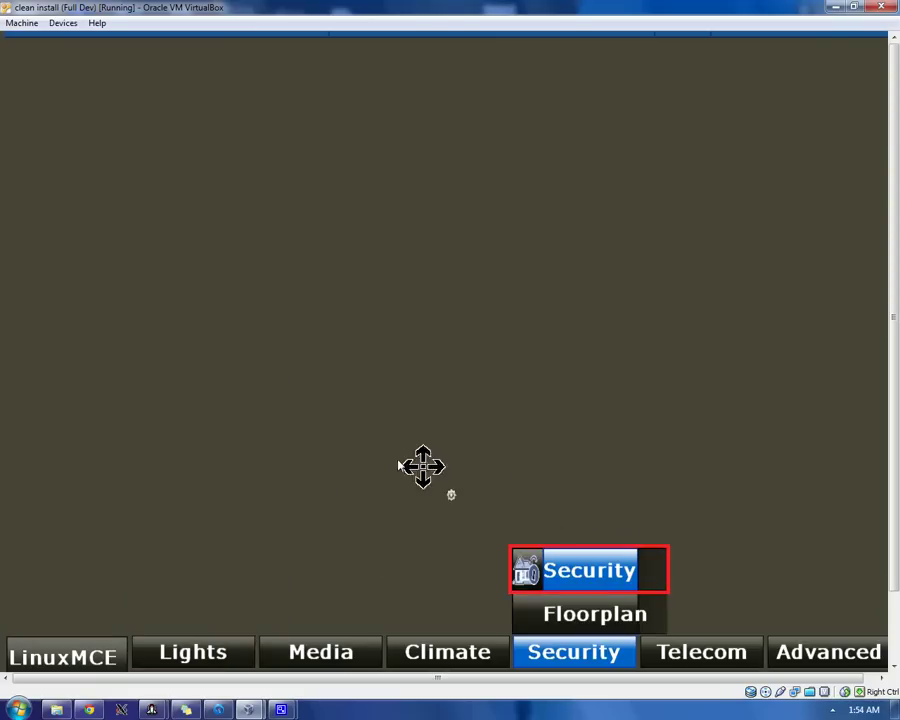
mouse_move(321, 652)
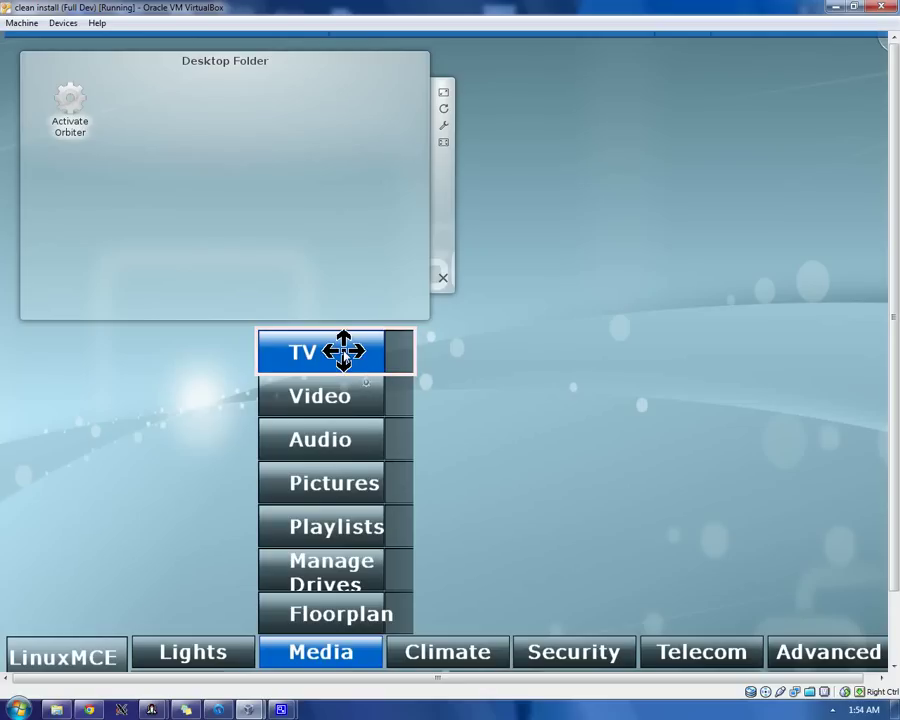
Step: Open TV, see MythTV's no-capture-cards message, then switch to KDE desktop via Advanced
click(344, 351)
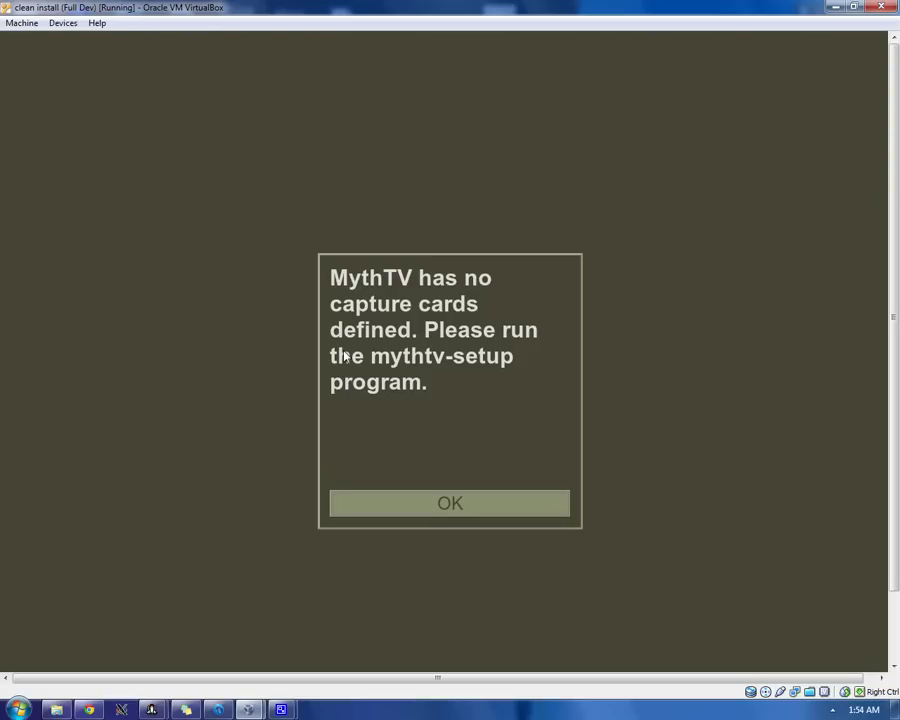
click(344, 355)
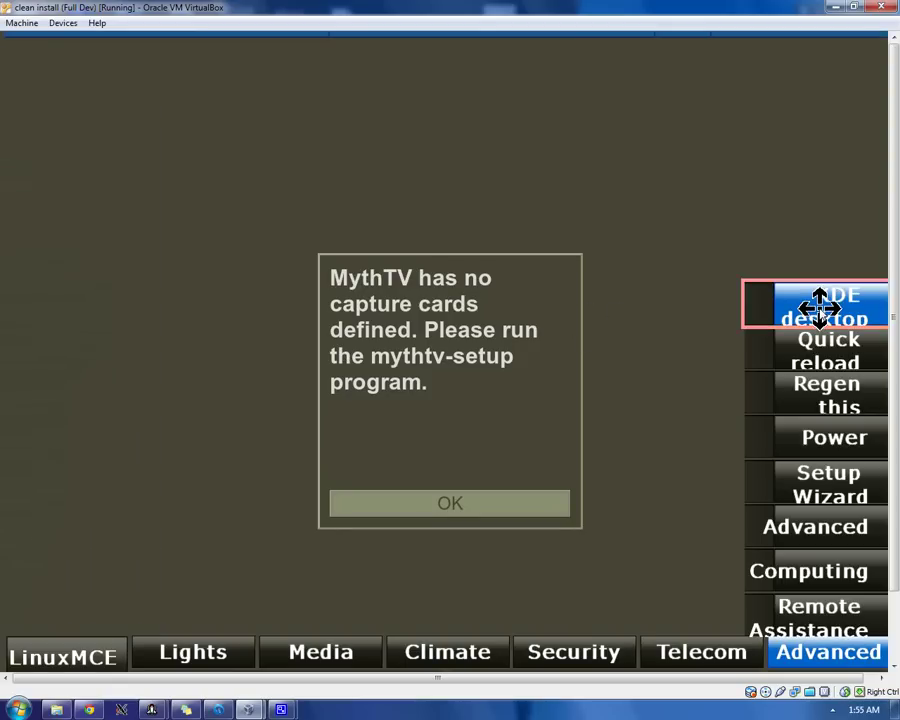
click(820, 308)
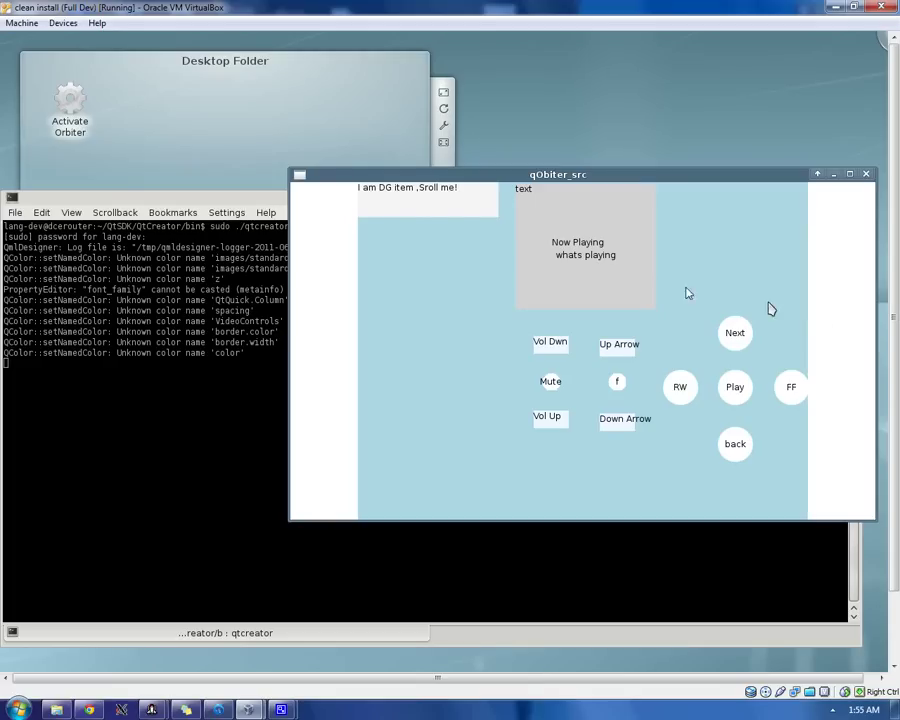
drag(432, 211, 446, 342)
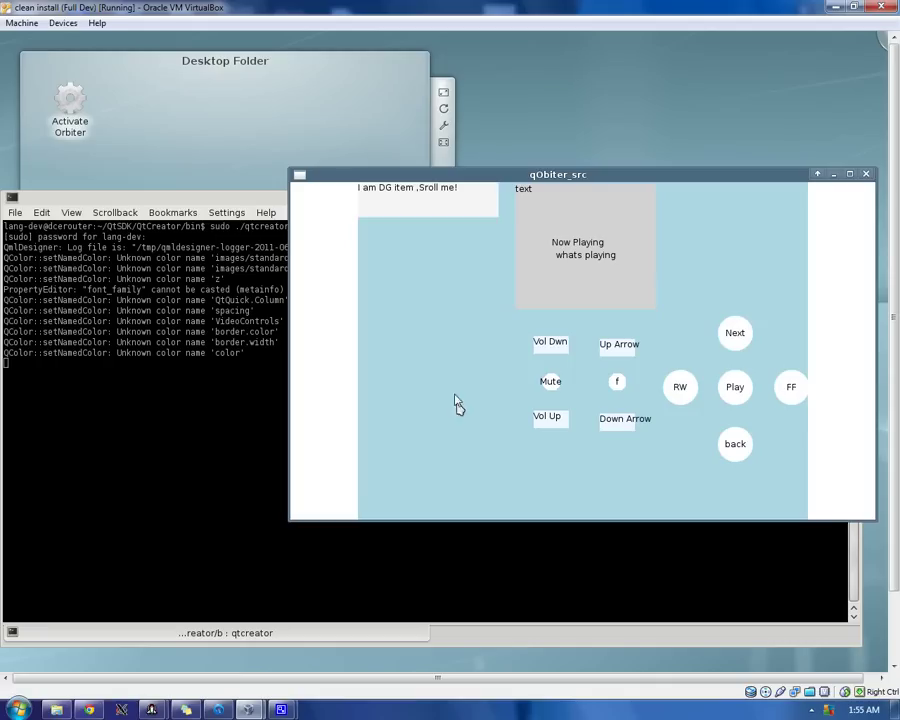
drag(438, 203, 454, 458)
mouse_move(438, 207)
mouse_down()
mouse_move(540, 520)
mouse_move(464, 615)
mouse_move(508, 301)
mouse_move(473, 250)
mouse_move(450, 411)
mouse_move(476, 574)
mouse_move(492, 494)
mouse_move(481, 373)
mouse_move(425, 186)
mouse_up()
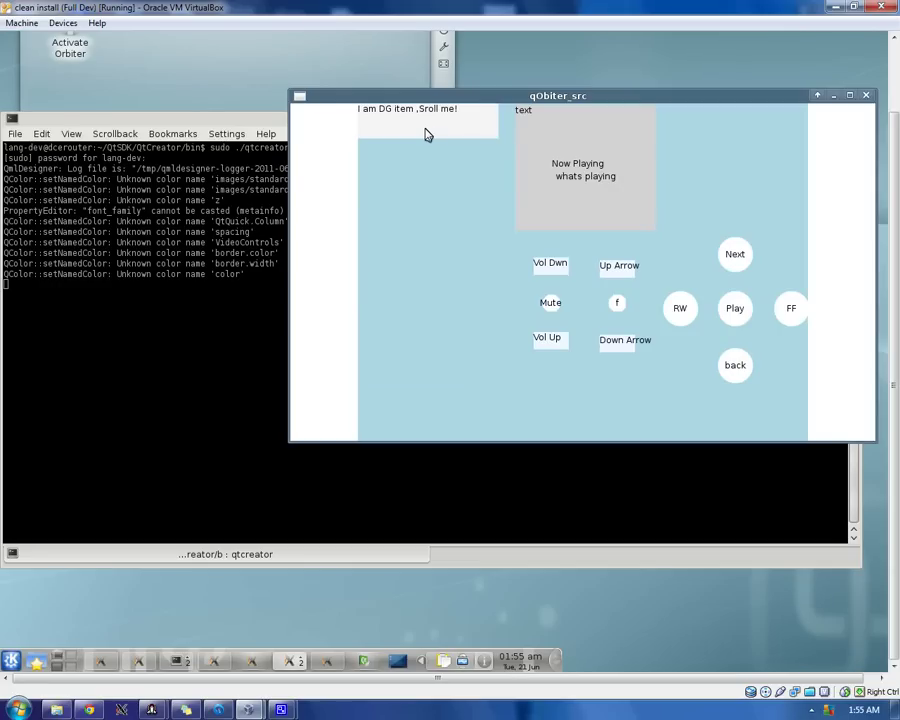
drag(425, 135, 469, 323)
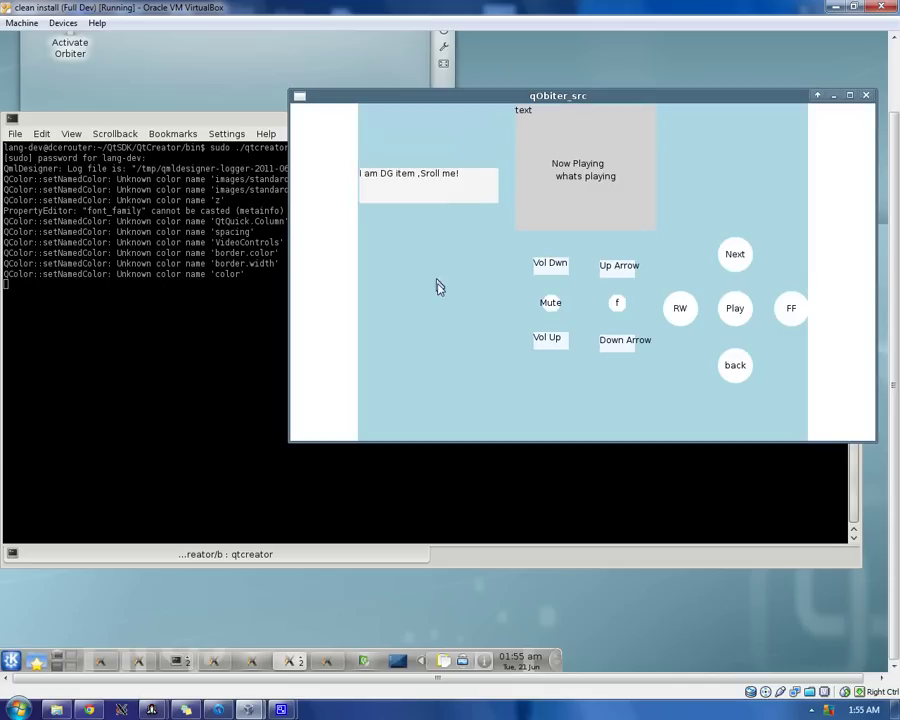